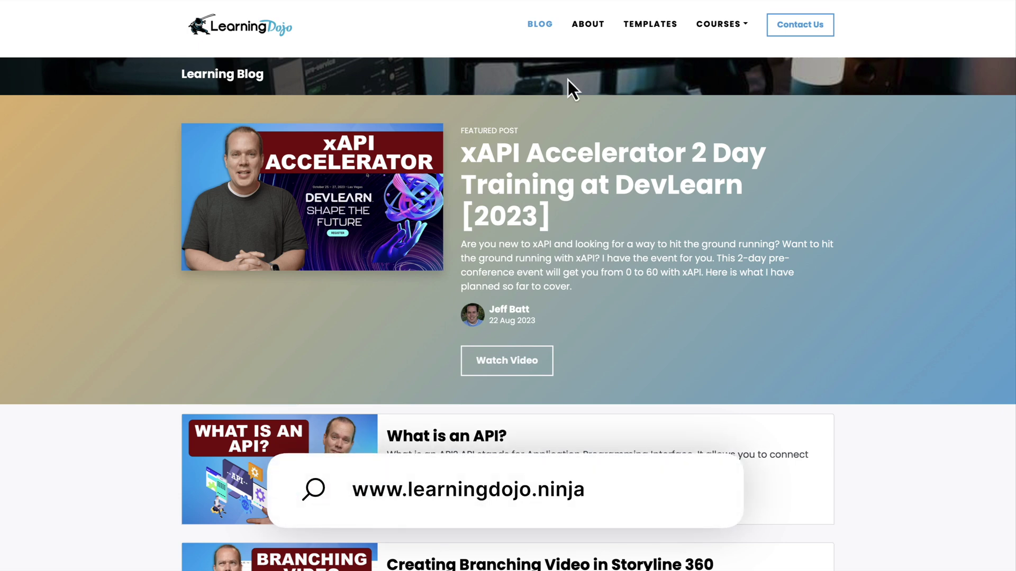
Open the Learning Dojo Templates page and drop down the Courses list
{"action": "left_click", "coordinate": [656, 30]}
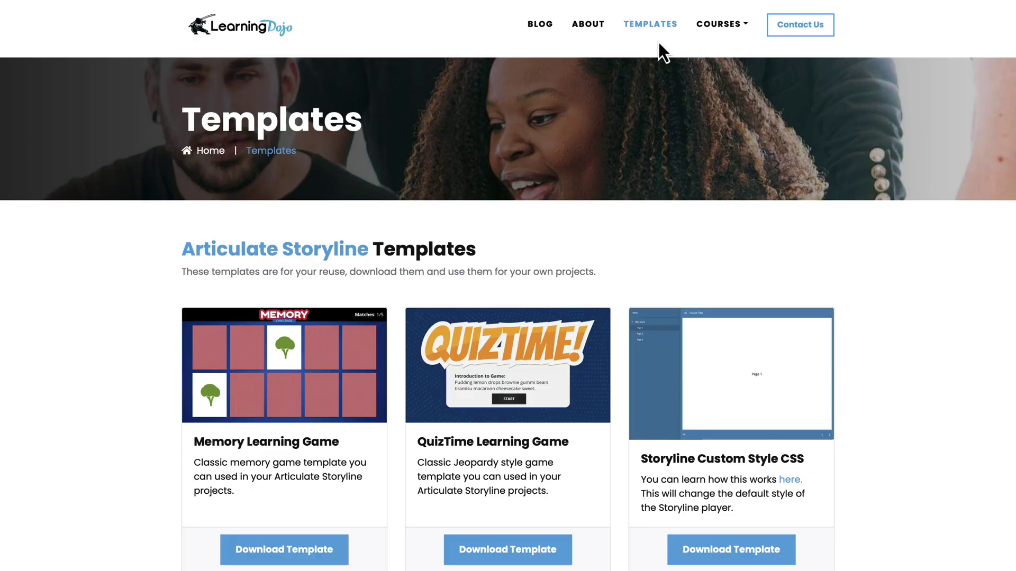
{"action": "scroll", "coordinate": [658, 46], "scroll_direction": "down", "scroll_amount": 8}
{"action": "scroll", "coordinate": [658, 47], "scroll_direction": "up", "scroll_amount": 9}
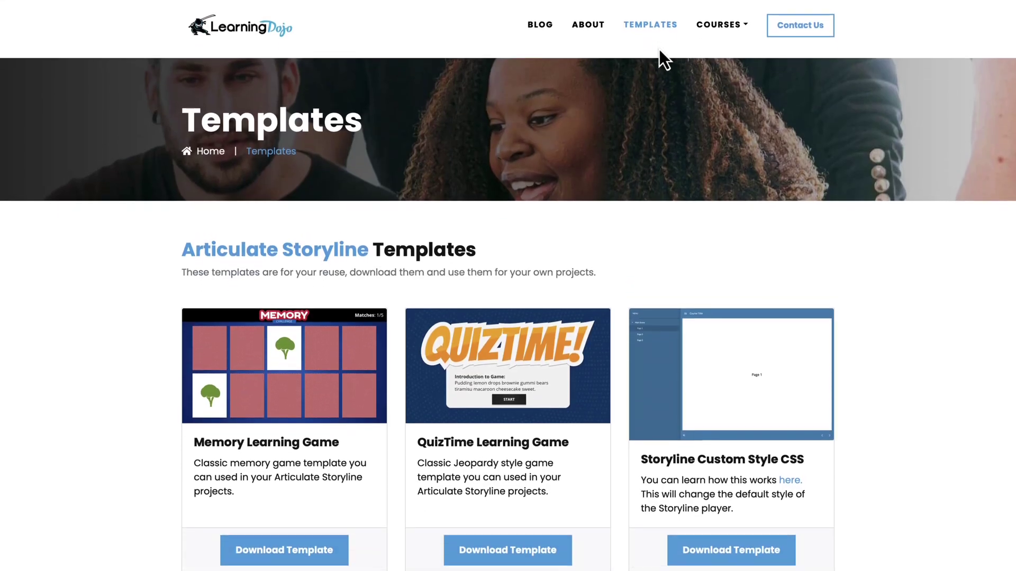
{"action": "left_click", "coordinate": [718, 24]}
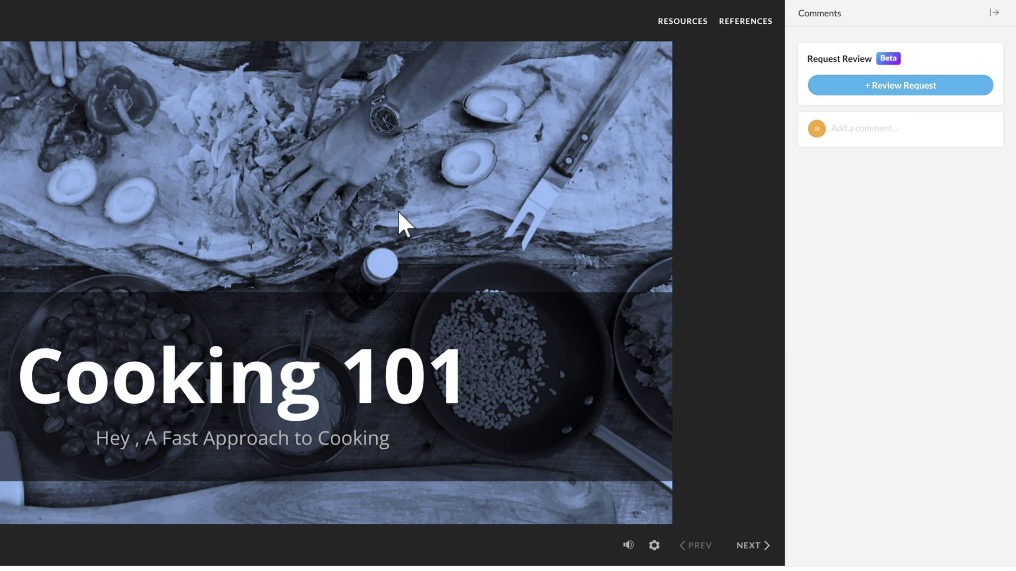
Start a new review request and add the reviewer's e-mail address as its one reviewer
{"action": "left_click", "coordinate": [868, 89]}
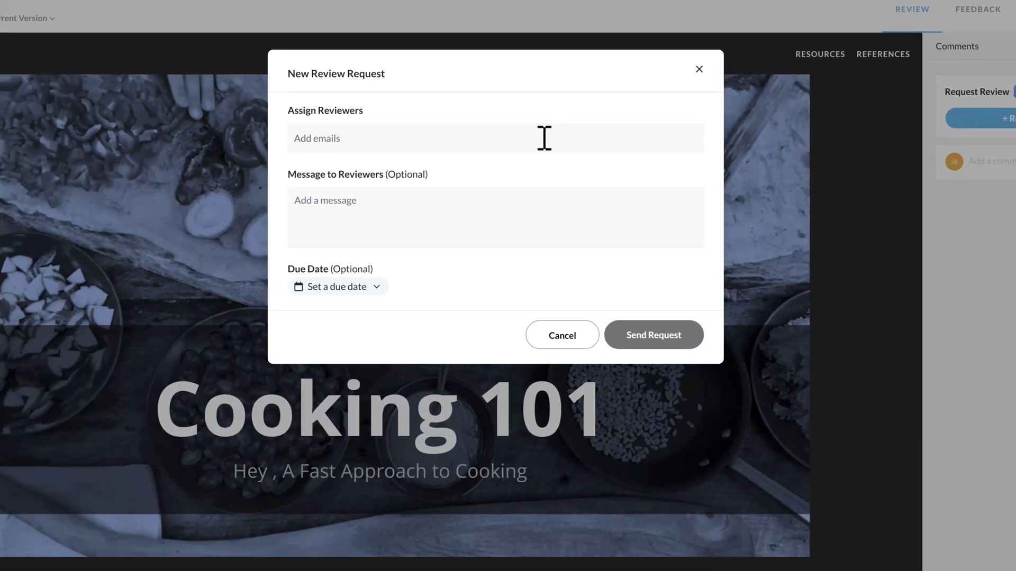
{"action": "left_click", "coordinate": [540, 138]}
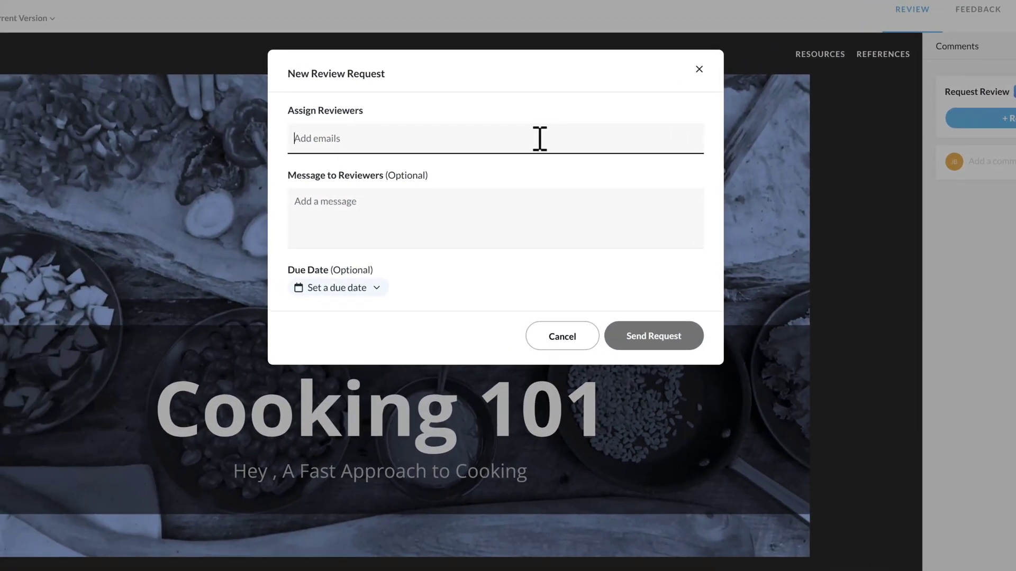
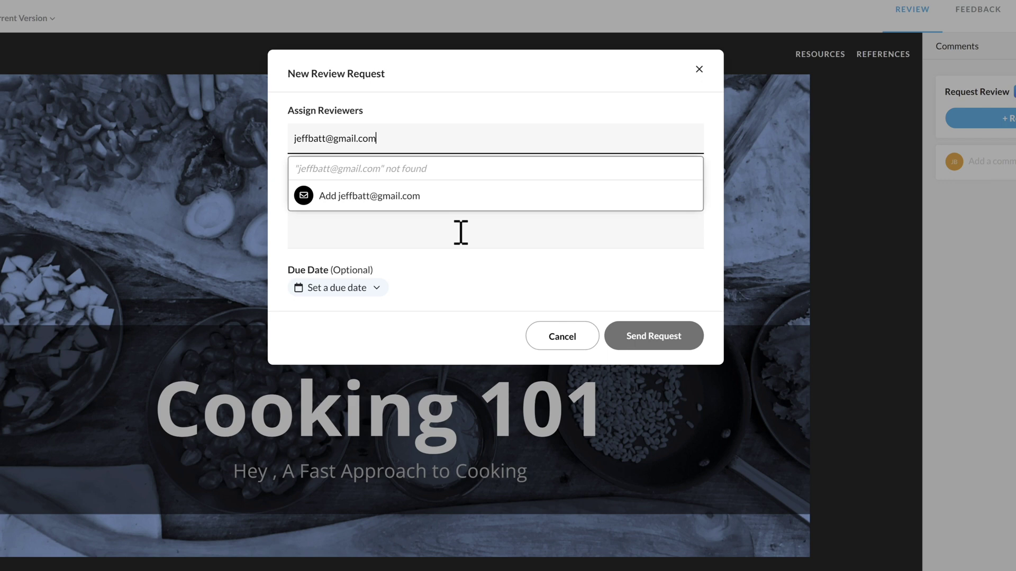
{"action": "left_click", "coordinate": [460, 231]}
{"action": "left_click", "coordinate": [379, 136]}
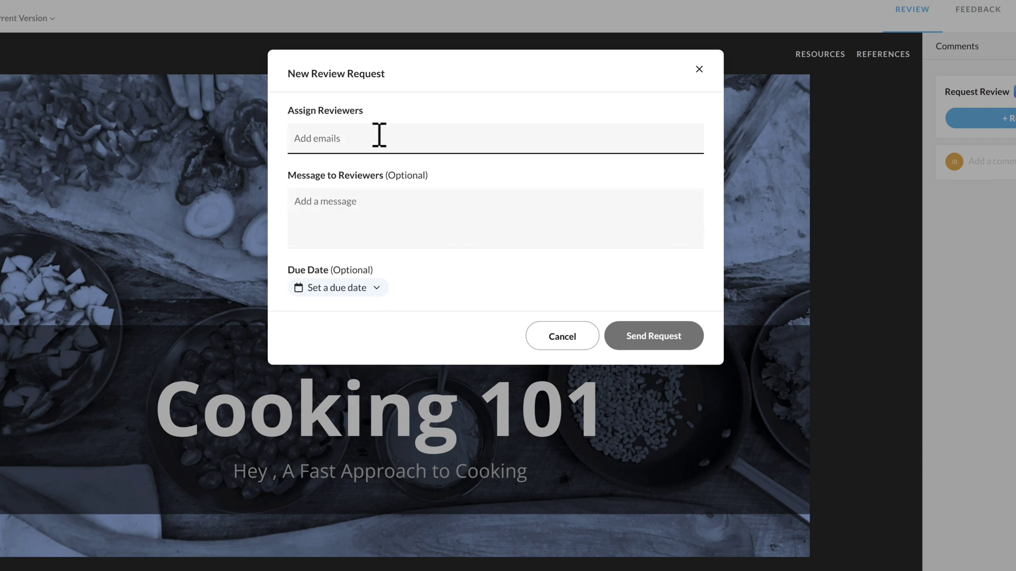
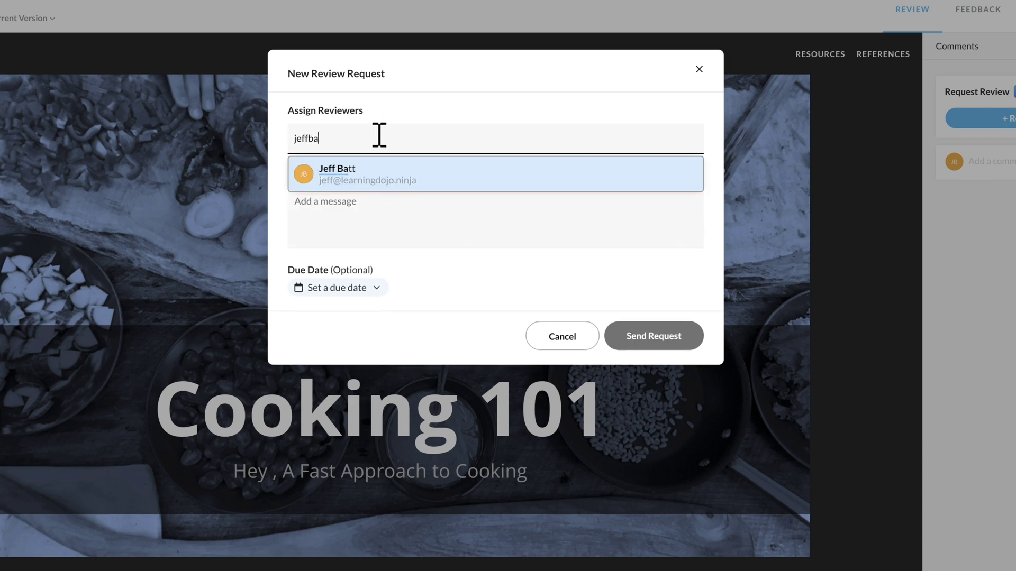
{"action": "key", "text": "Return"}
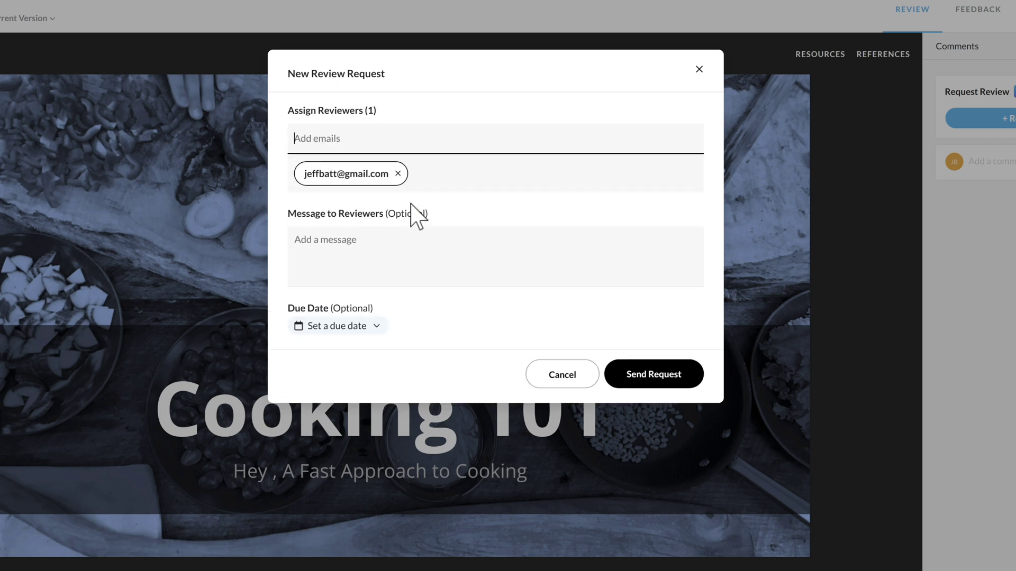
Write the message 'Hey' and set the due date to Thu, Aug 31
{"action": "left_click", "coordinate": [356, 250]}
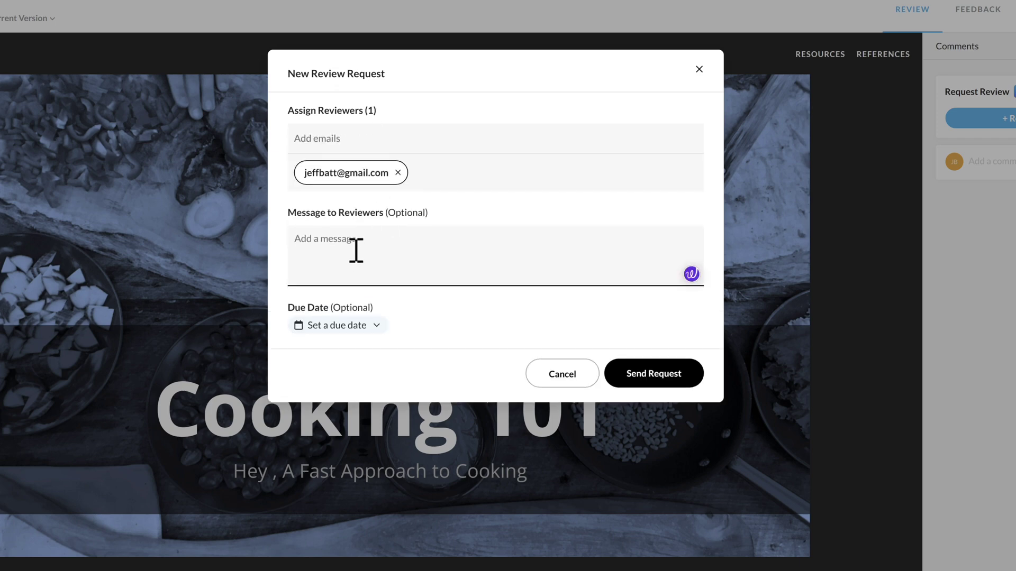
{"action": "type", "text": "Hey"}
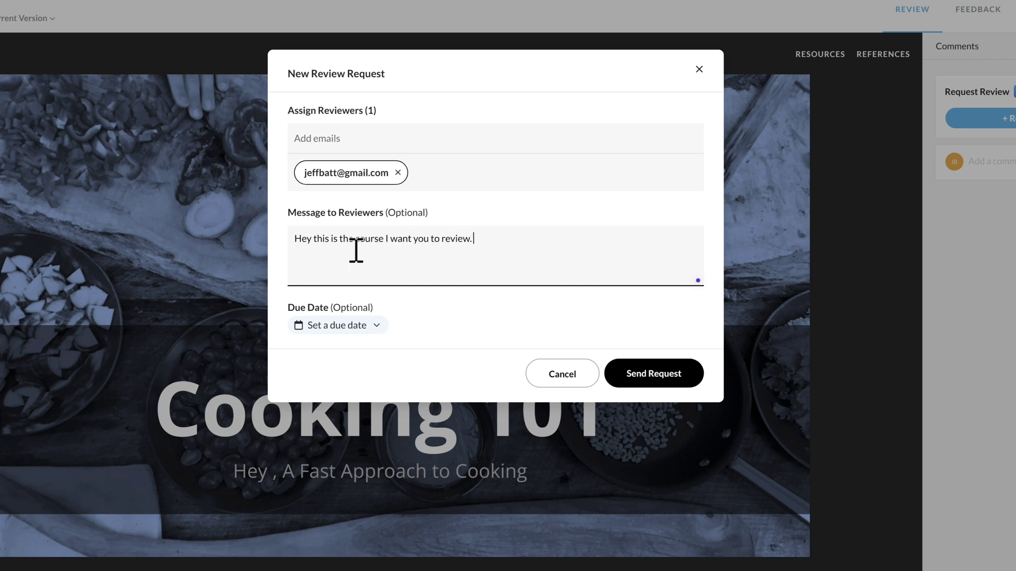
{"action": "left_click", "coordinate": [375, 326]}
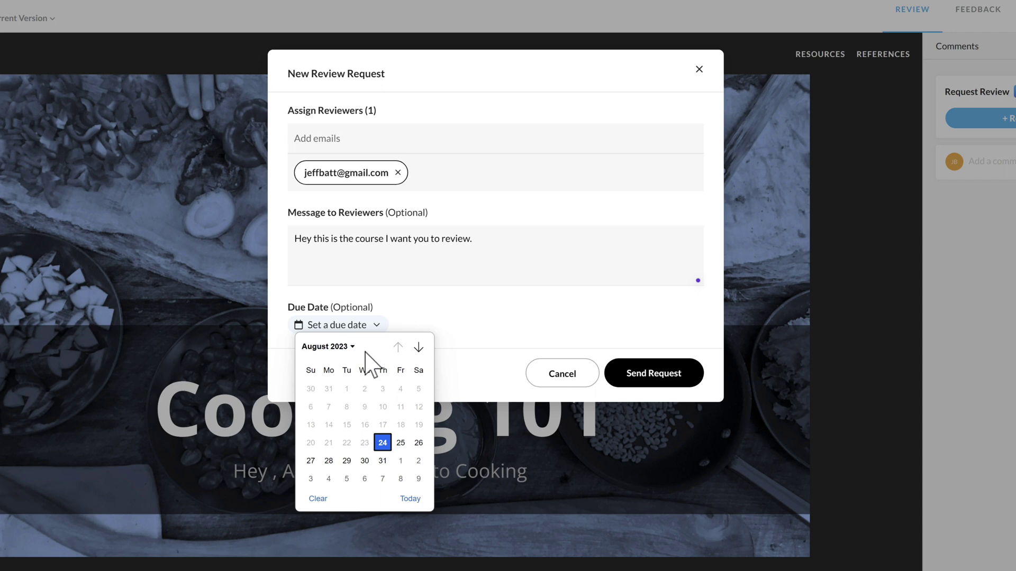
{"action": "left_click", "coordinate": [382, 461]}
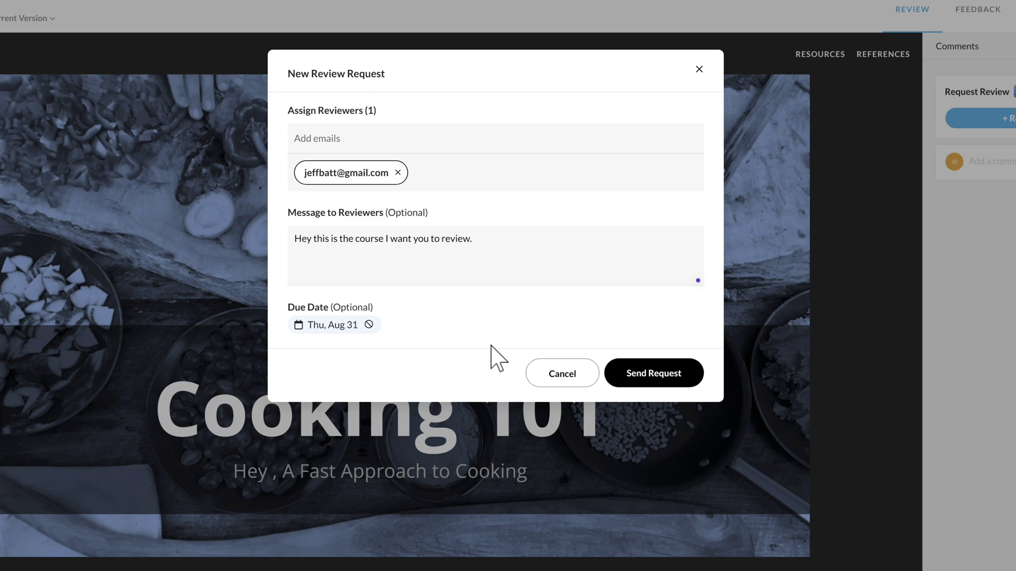
Send the review request to the reviewer with the Aug 31 due date
{"action": "left_click", "coordinate": [637, 383]}
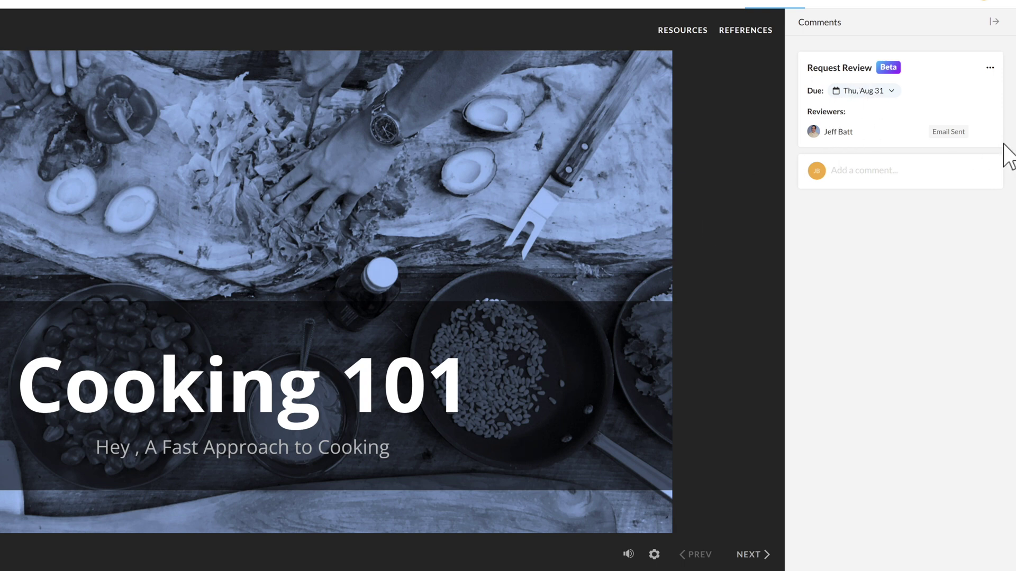
{"action": "mouse_move", "coordinate": [972, 135]}
{"action": "mouse_move", "coordinate": [912, 132]}
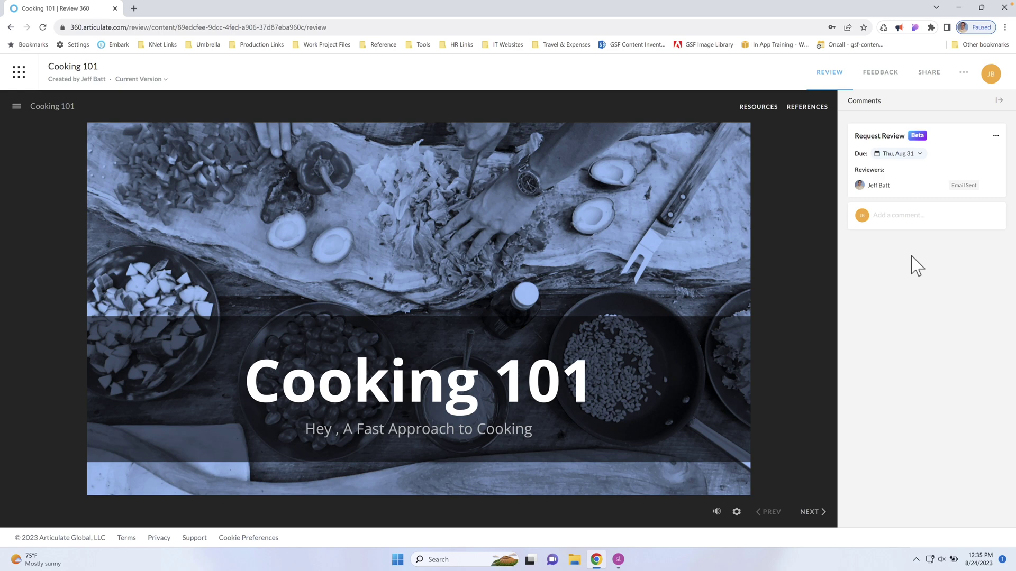
Switch to the Cooking 101 project in Storyline and collapse its Comments panel
{"action": "left_click", "coordinate": [618, 559]}
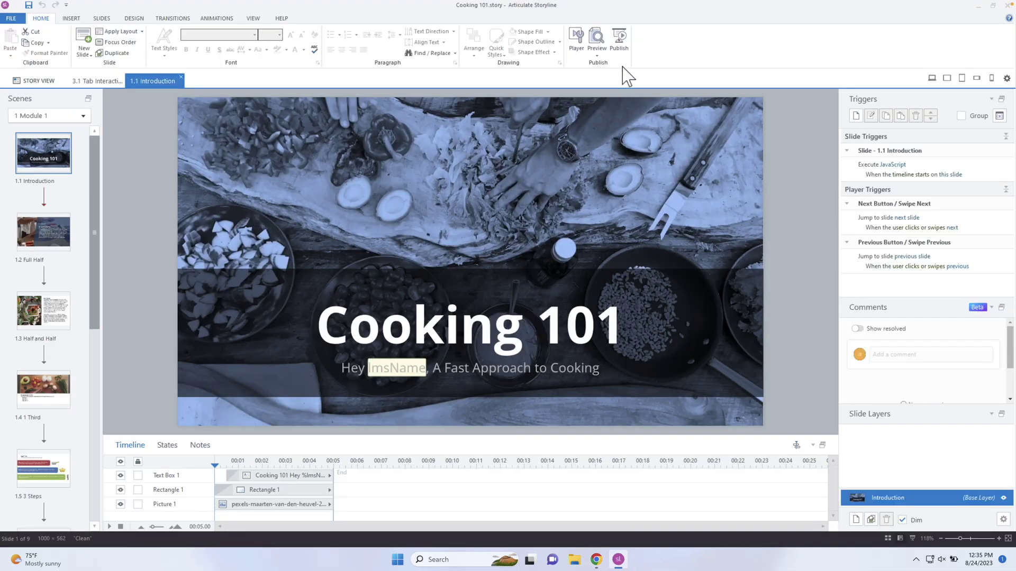
{"action": "left_click", "coordinate": [618, 43]}
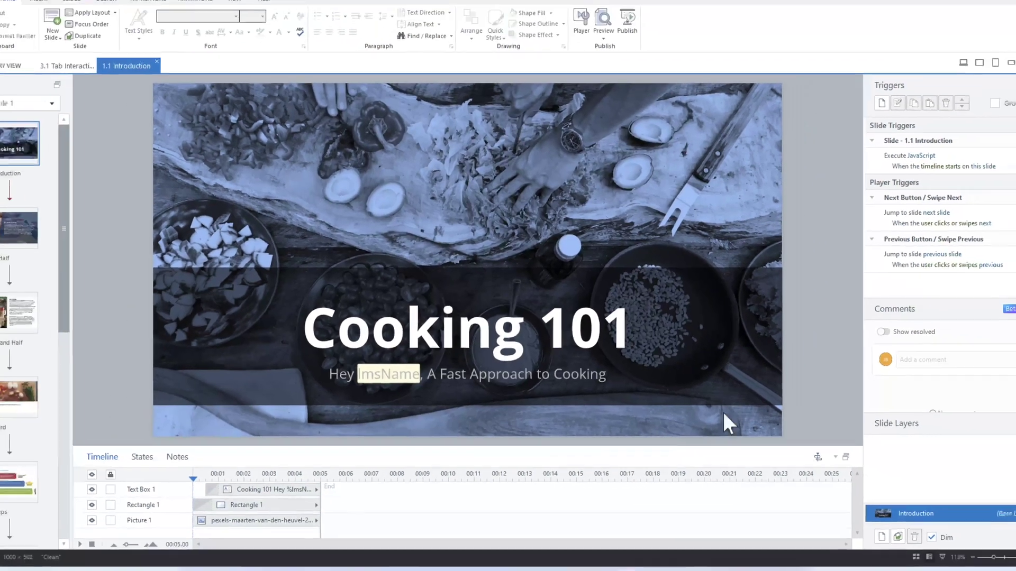
{"action": "left_click", "coordinate": [993, 310]}
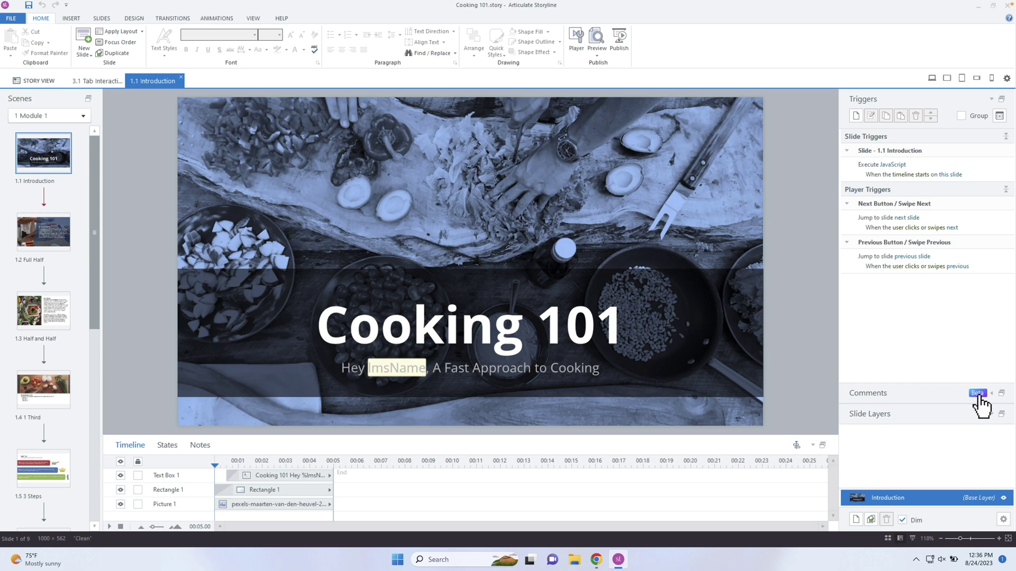
Open the comments feedback form, then return to Storyline and expand the Comments panel
{"action": "left_click", "coordinate": [978, 393]}
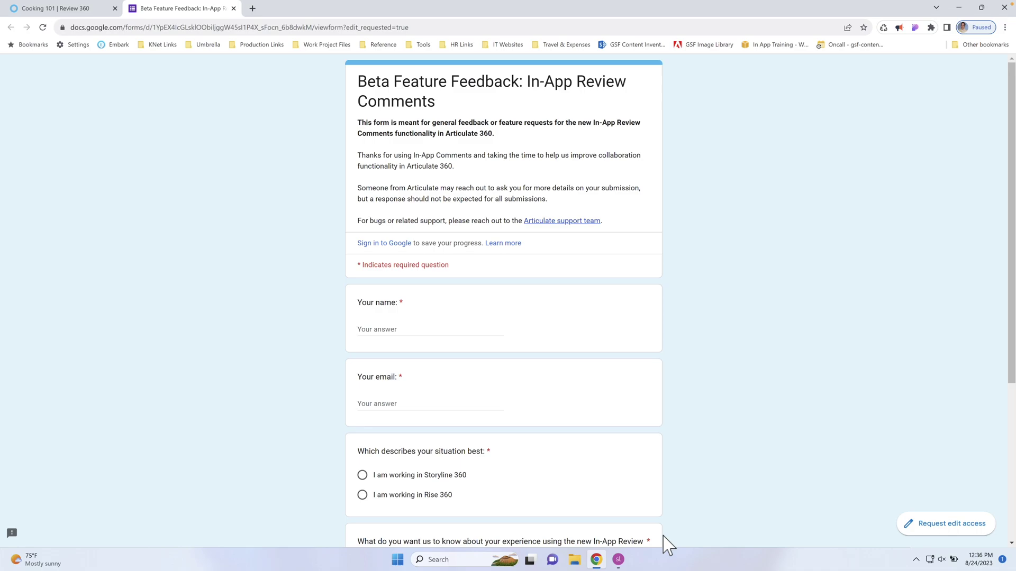
{"action": "left_click", "coordinate": [618, 559]}
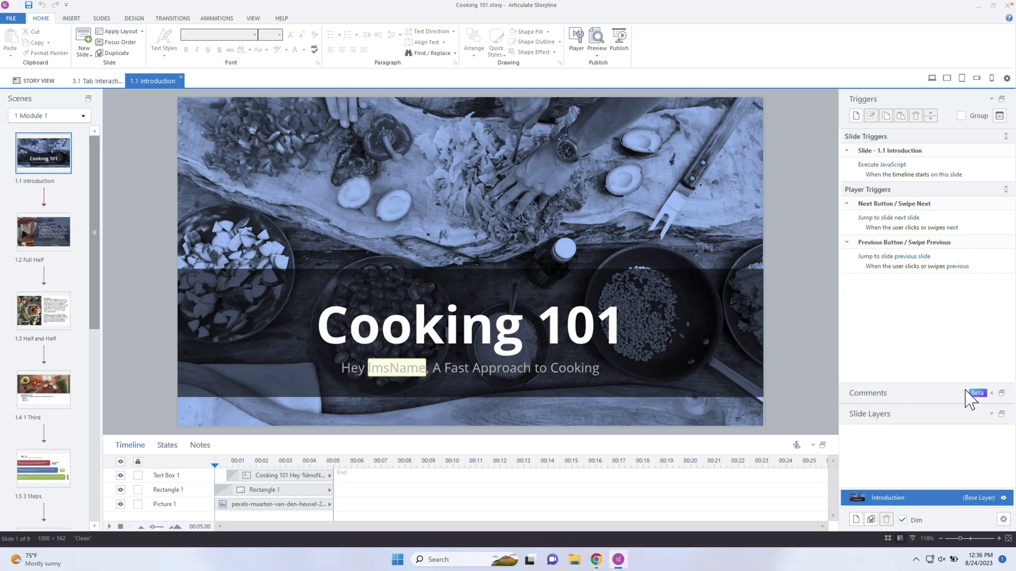
{"action": "left_click", "coordinate": [992, 393]}
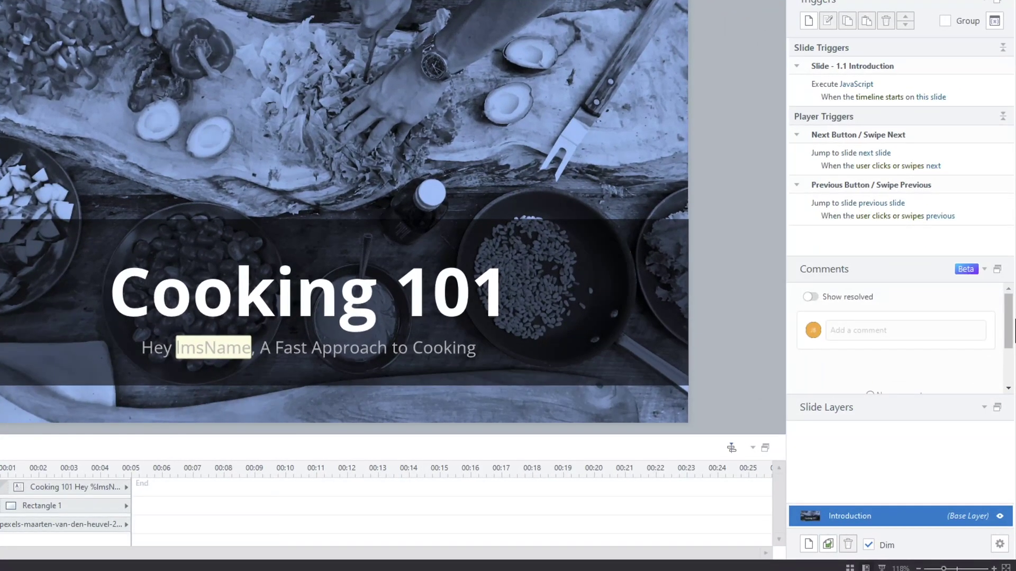
{"action": "scroll", "coordinate": [1010, 323], "scroll_direction": "down", "scroll_amount": 2}
{"action": "scroll", "coordinate": [1010, 317], "scroll_direction": "up", "scroll_amount": 2}
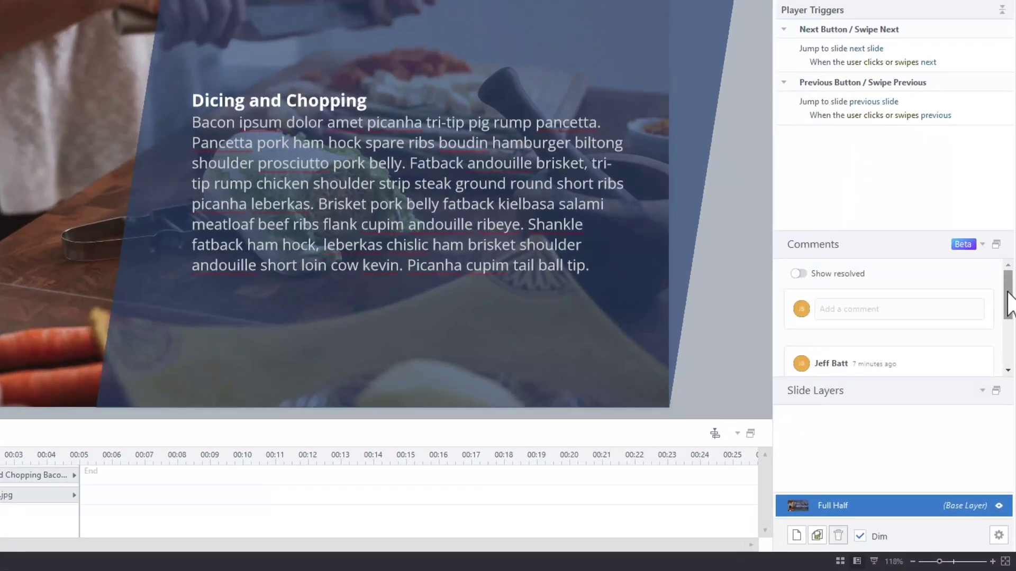
Widen the Comments panel, begin replying to the background-image comment, and check its attached screenshot
{"action": "left_click_drag", "start_coordinate": [1007, 293], "coordinate": [1006, 322]}
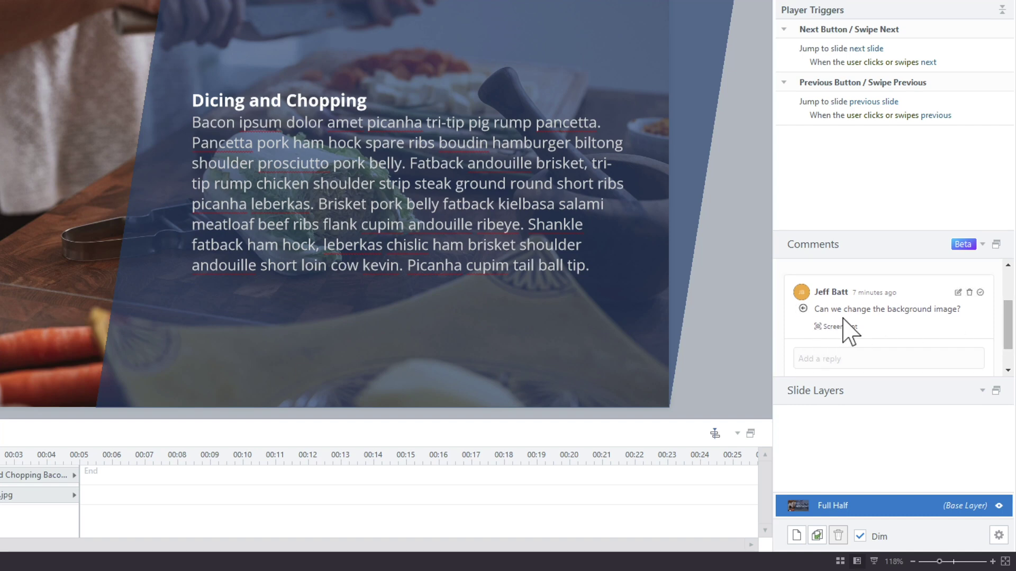
{"action": "left_click_drag", "start_coordinate": [884, 232], "coordinate": [888, 155]}
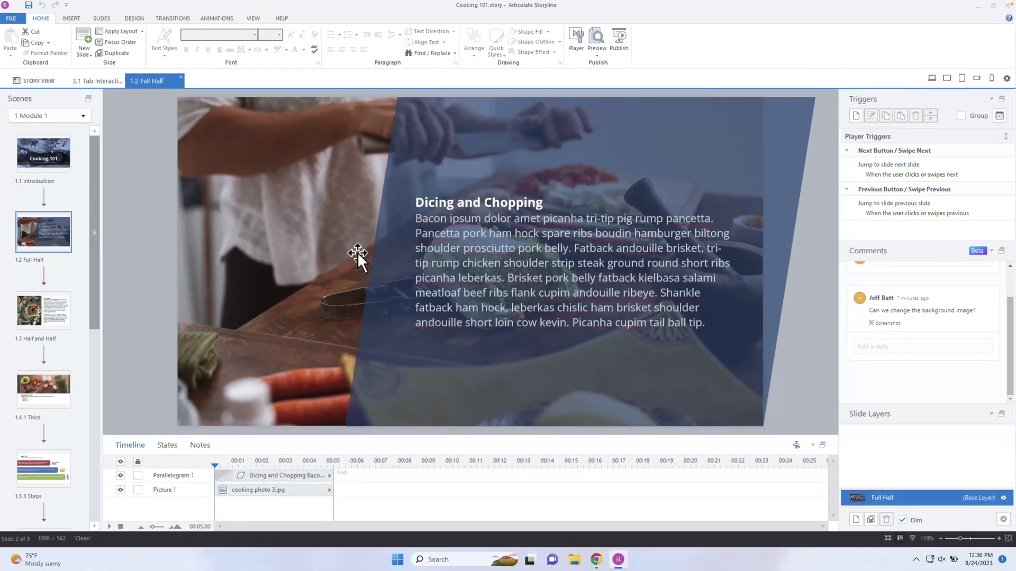
{"action": "left_click", "coordinate": [265, 243]}
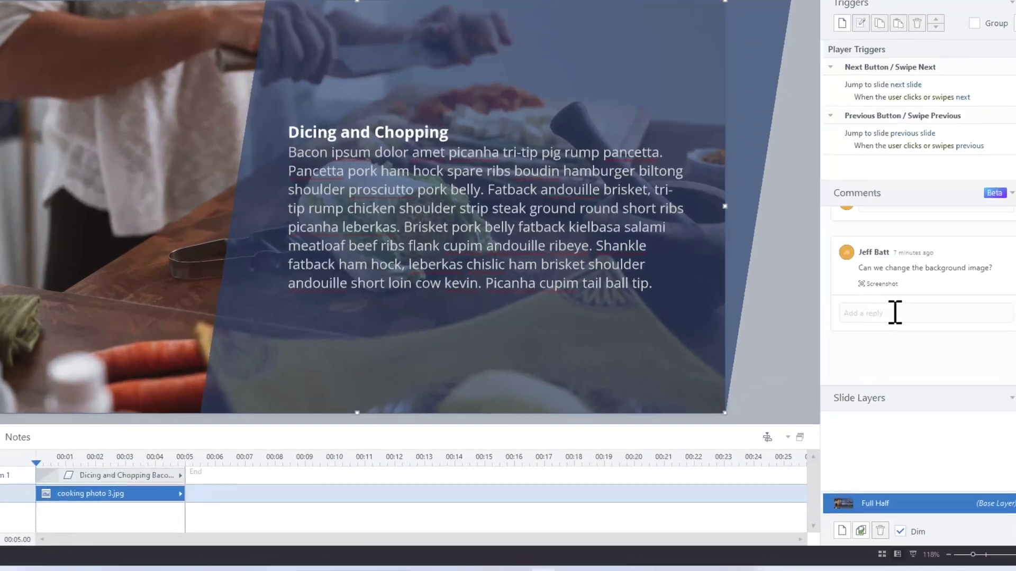
{"action": "left_click", "coordinate": [879, 347]}
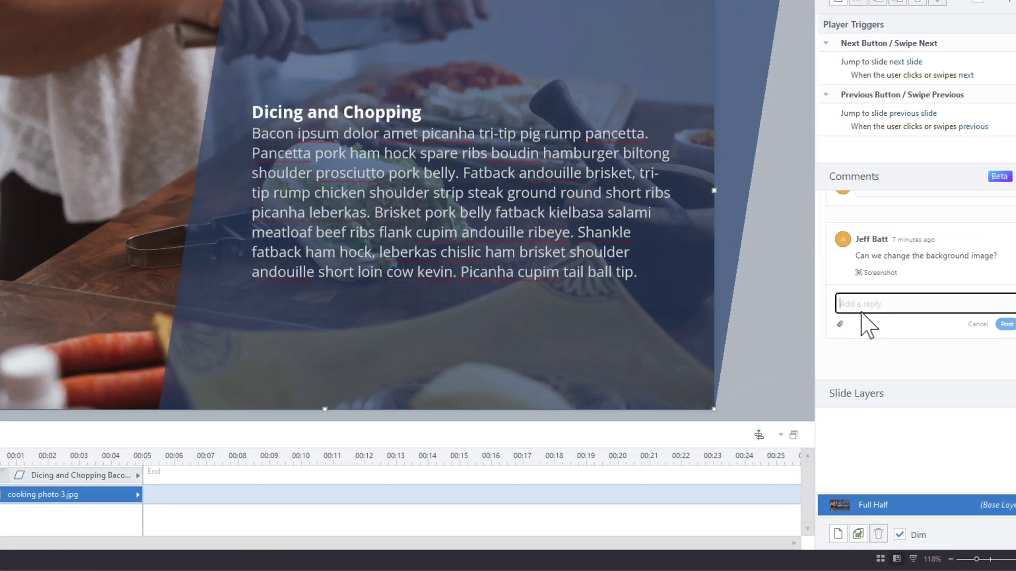
{"action": "left_click", "coordinate": [893, 286]}
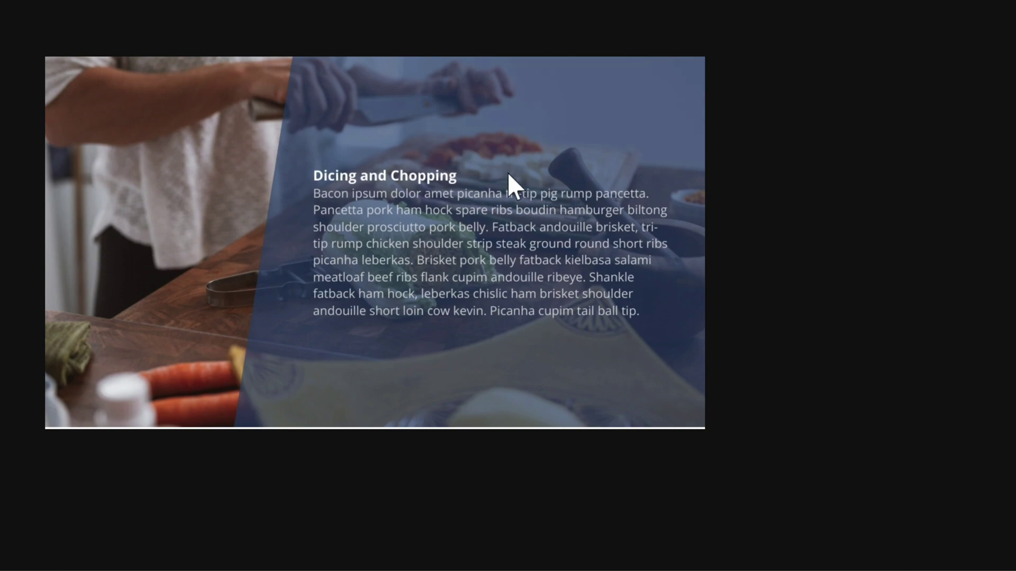
{"action": "left_click", "coordinate": [617, 483]}
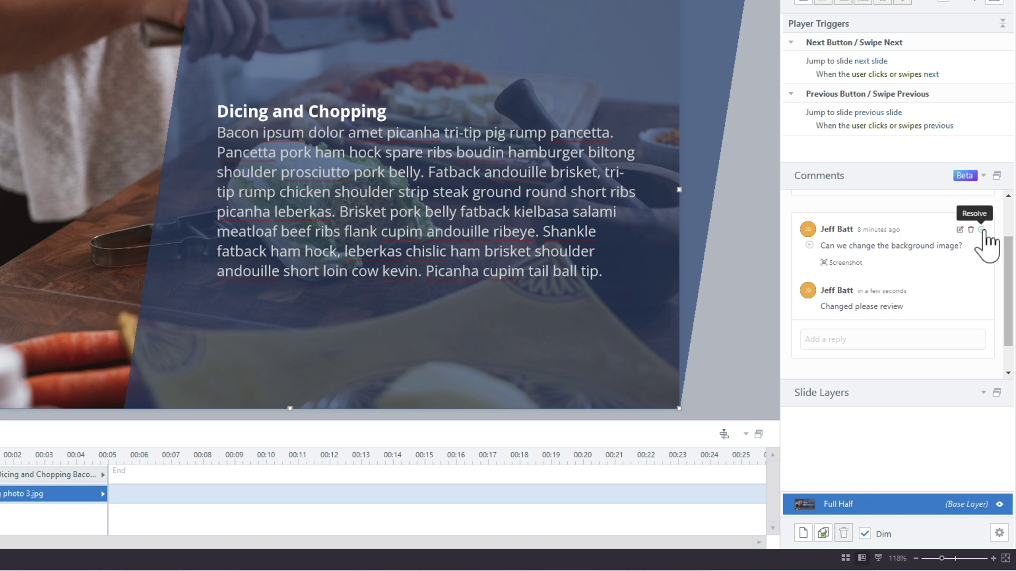
Resolve the background-image thread, re-open and resolve it again, toggling Show resolved on and off
{"action": "left_click", "coordinate": [981, 230]}
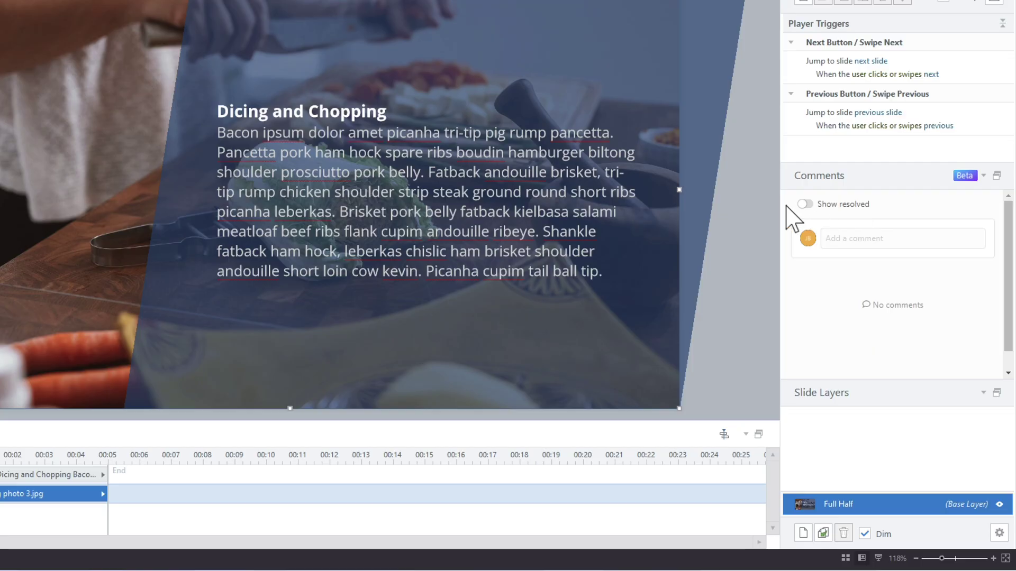
{"action": "left_click", "coordinate": [804, 204]}
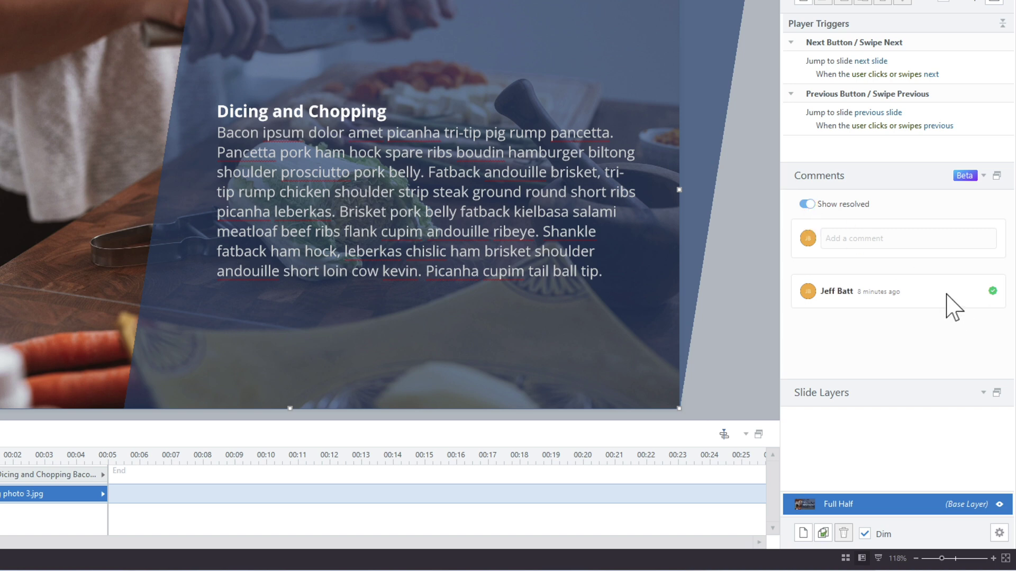
{"action": "left_click", "coordinate": [992, 292]}
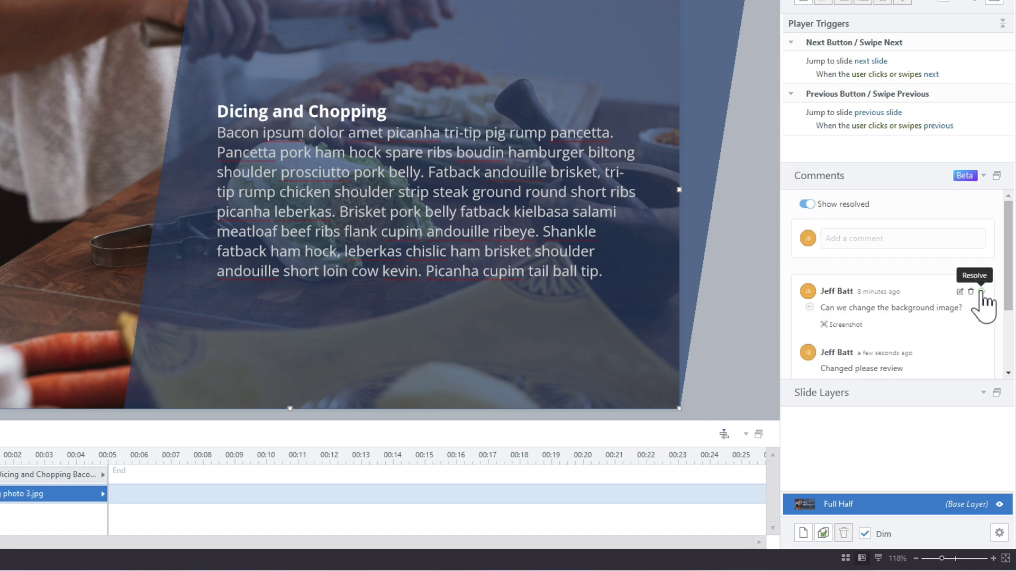
{"action": "left_click", "coordinate": [982, 291]}
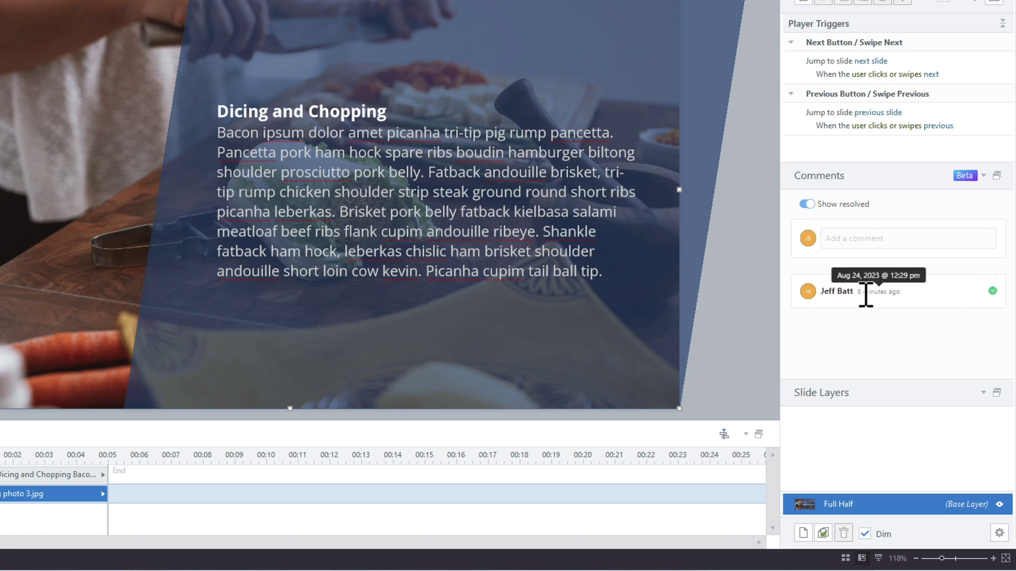
{"action": "left_click", "coordinate": [806, 204]}
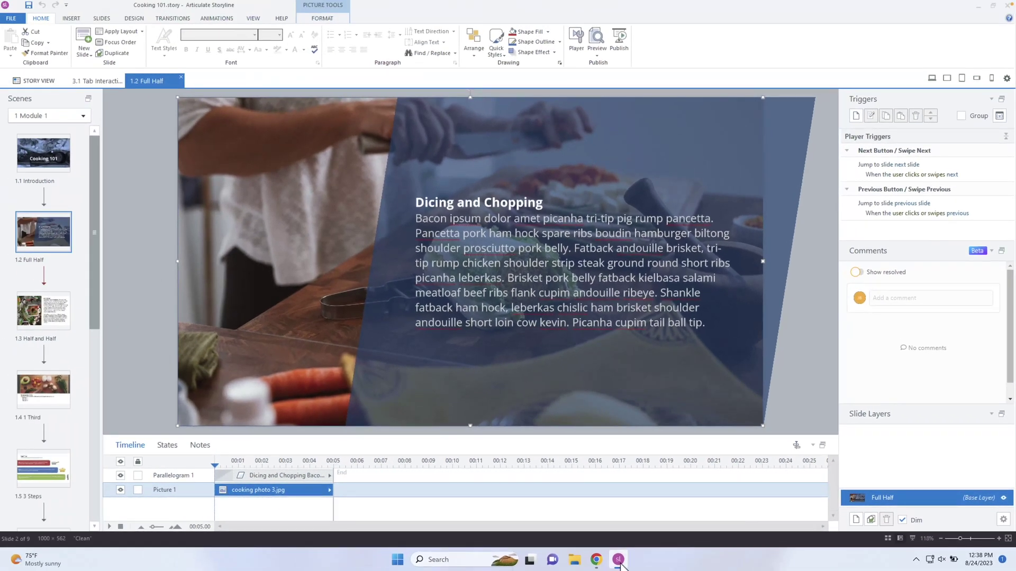
Switch to the Cooking 101 Review 360 tab and advance two slides past Dicing and Chopping
{"action": "left_click", "coordinate": [596, 560]}
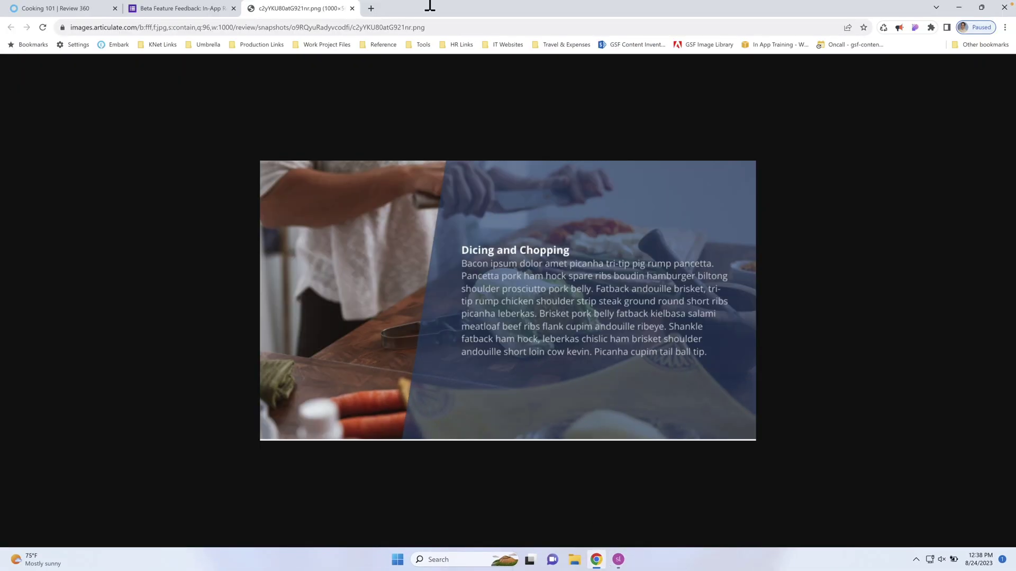
{"action": "left_click", "coordinate": [83, 10]}
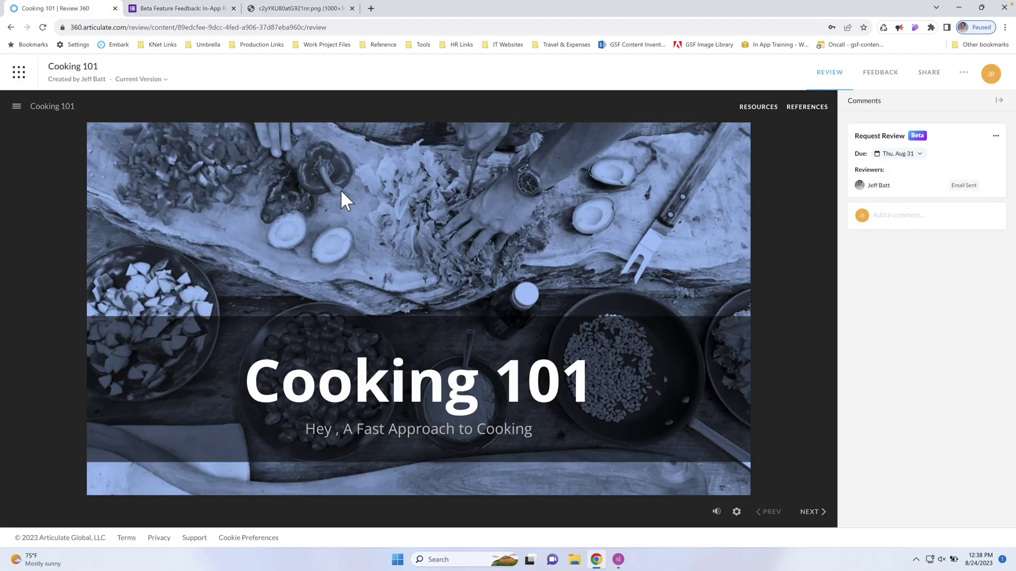
{"action": "left_click", "coordinate": [809, 512]}
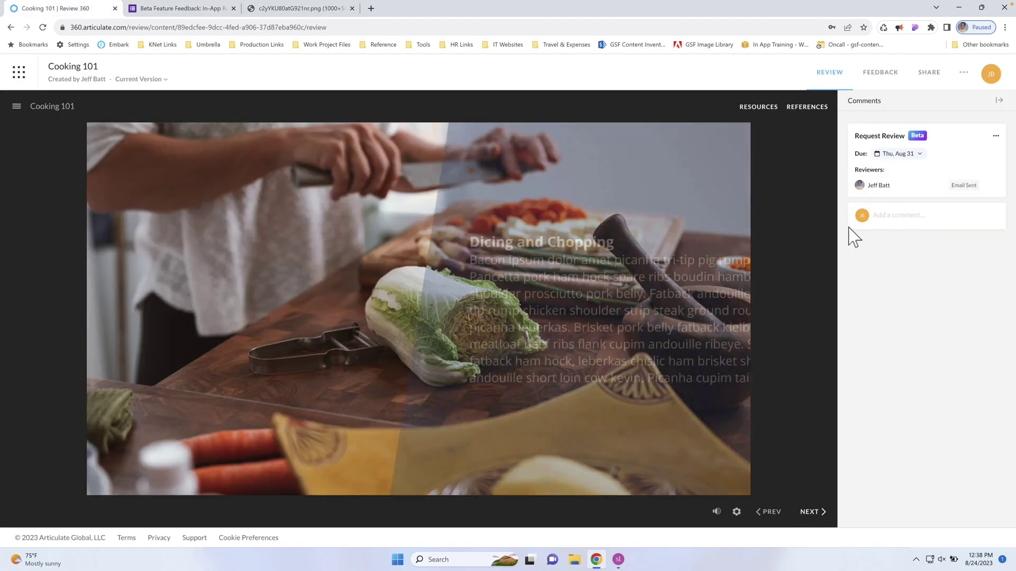
{"action": "left_click", "coordinate": [811, 513]}
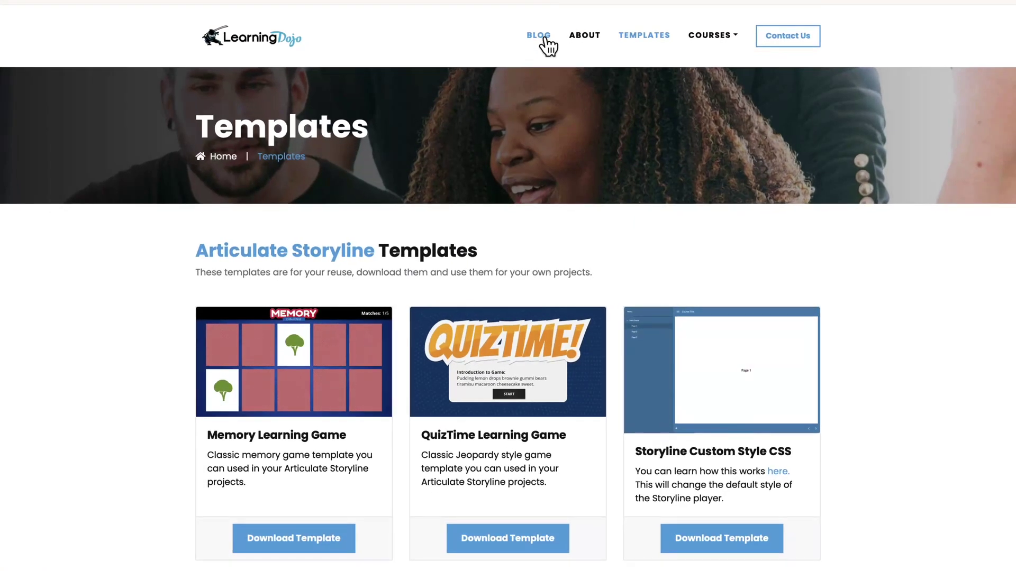
Browse the posts on the Learning Dojo blog page
{"action": "left_click", "coordinate": [539, 37]}
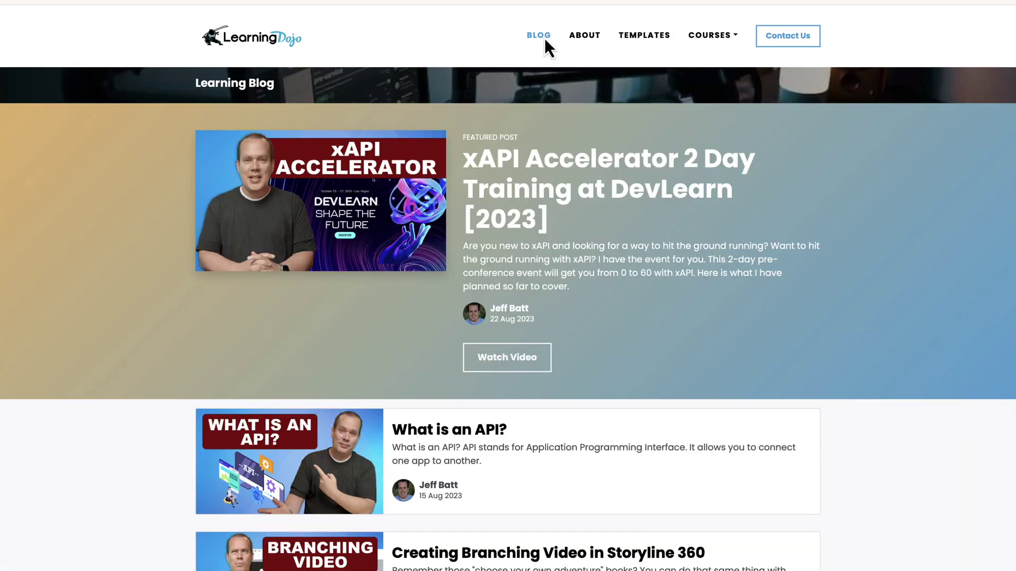
{"action": "scroll", "coordinate": [585, 210], "scroll_direction": "down", "scroll_amount": 3}
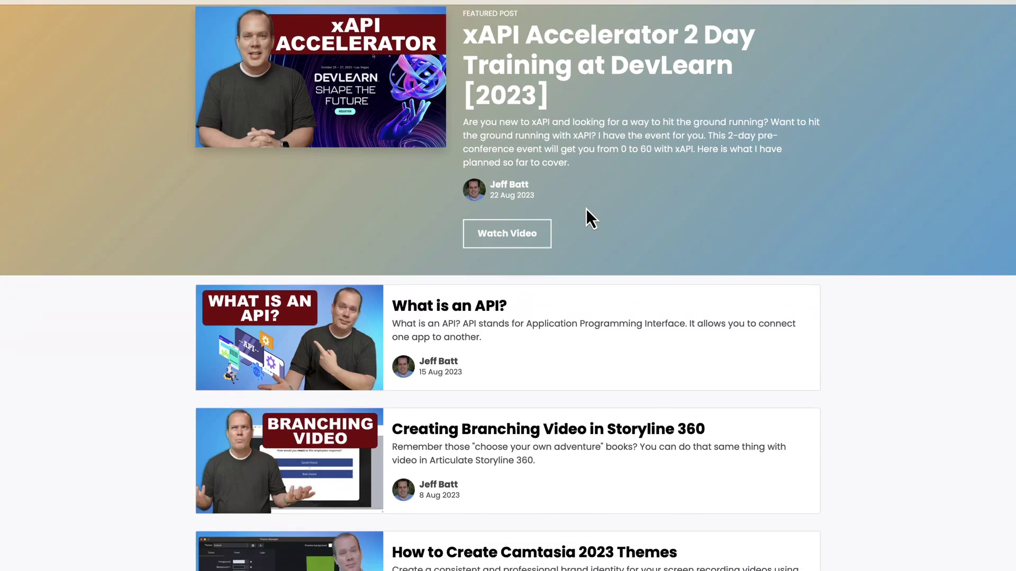
{"action": "scroll", "coordinate": [590, 216], "scroll_direction": "down", "scroll_amount": 3}
{"action": "scroll", "coordinate": [593, 212], "scroll_direction": "up", "scroll_amount": 6}
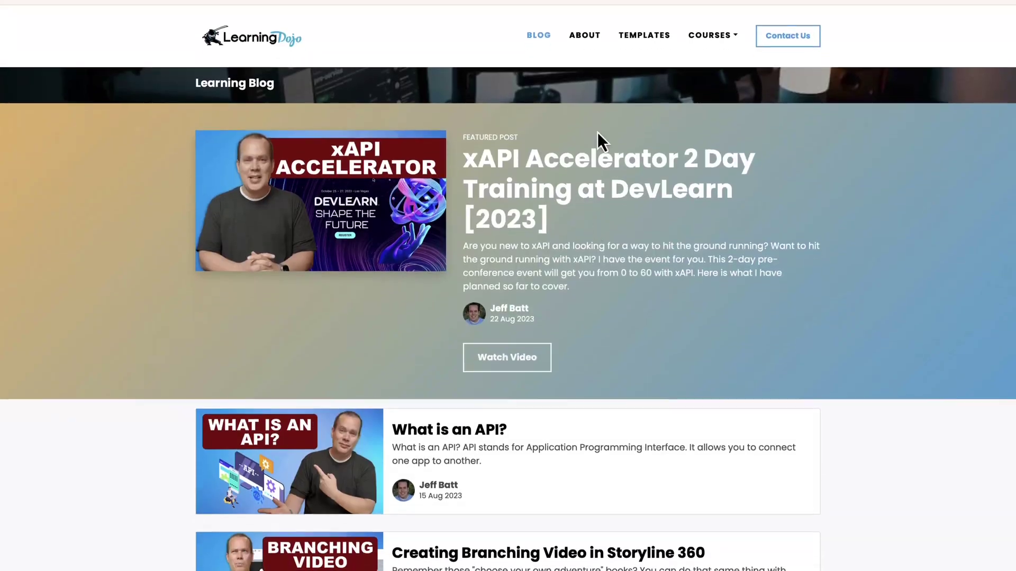
Look over the Templates page and drop down the Courses list
{"action": "left_click", "coordinate": [644, 43]}
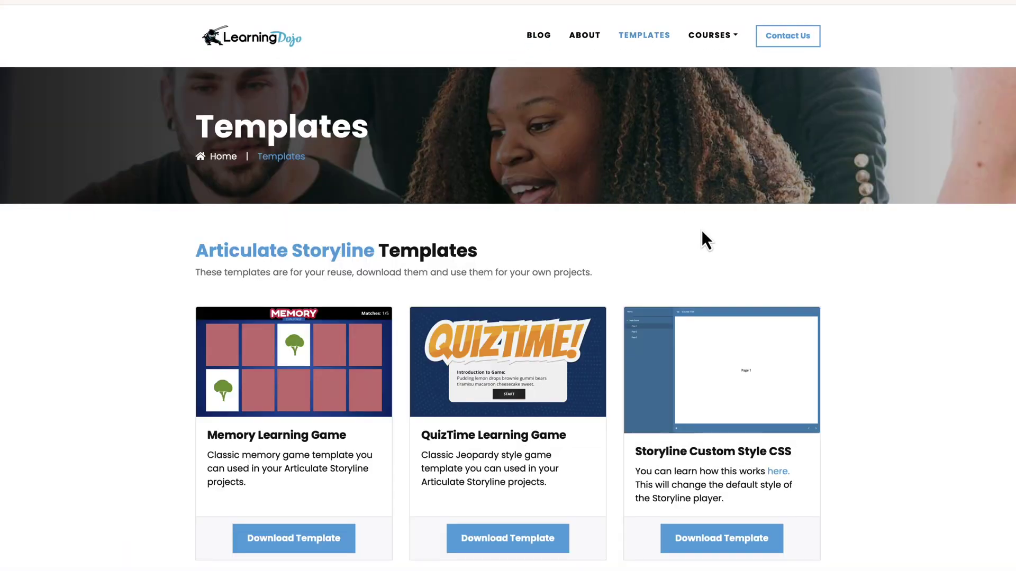
{"action": "scroll", "coordinate": [703, 230], "scroll_direction": "down", "scroll_amount": 10}
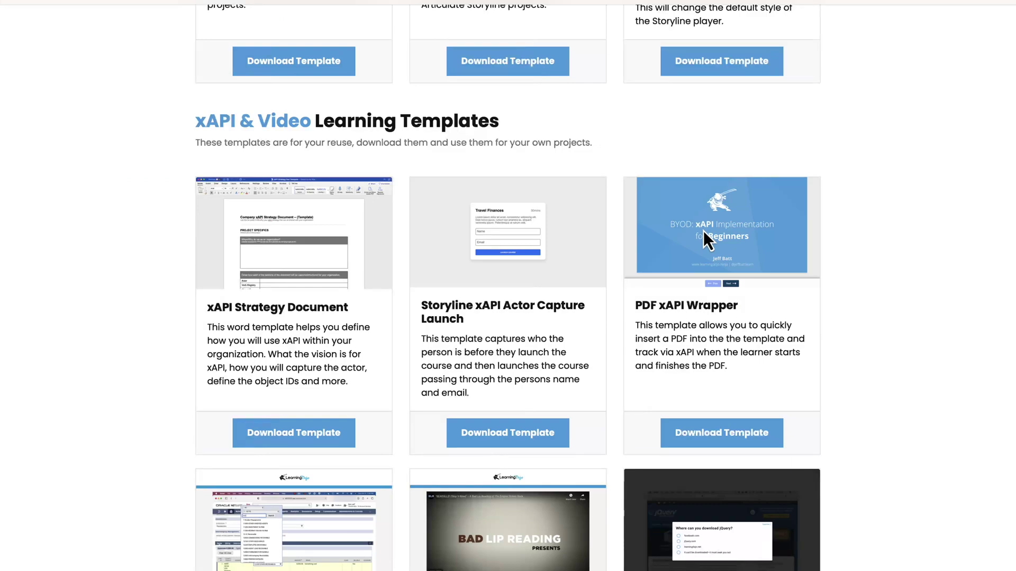
{"action": "scroll", "coordinate": [703, 231], "scroll_direction": "up", "scroll_amount": 10}
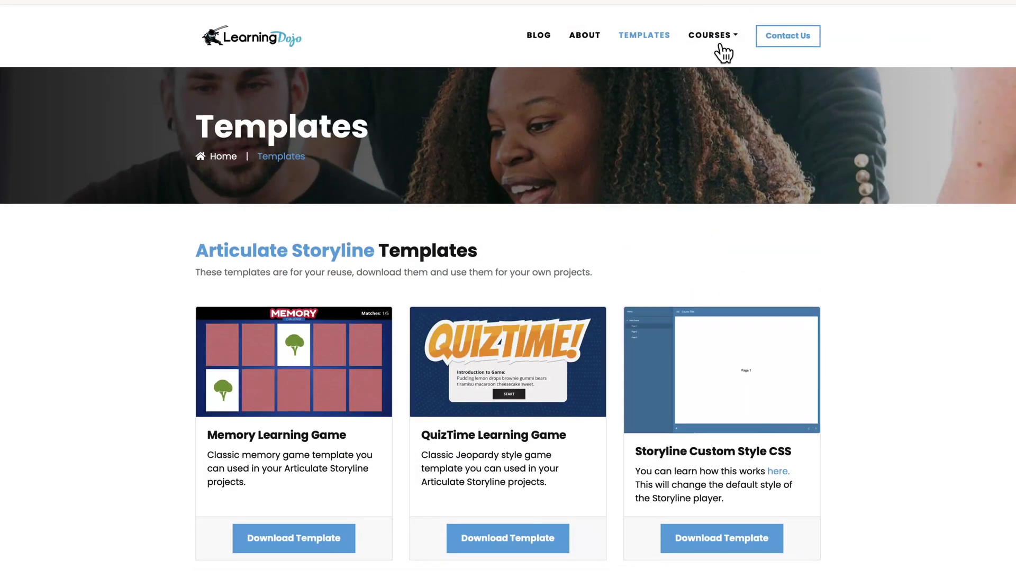
{"action": "left_click", "coordinate": [721, 36]}
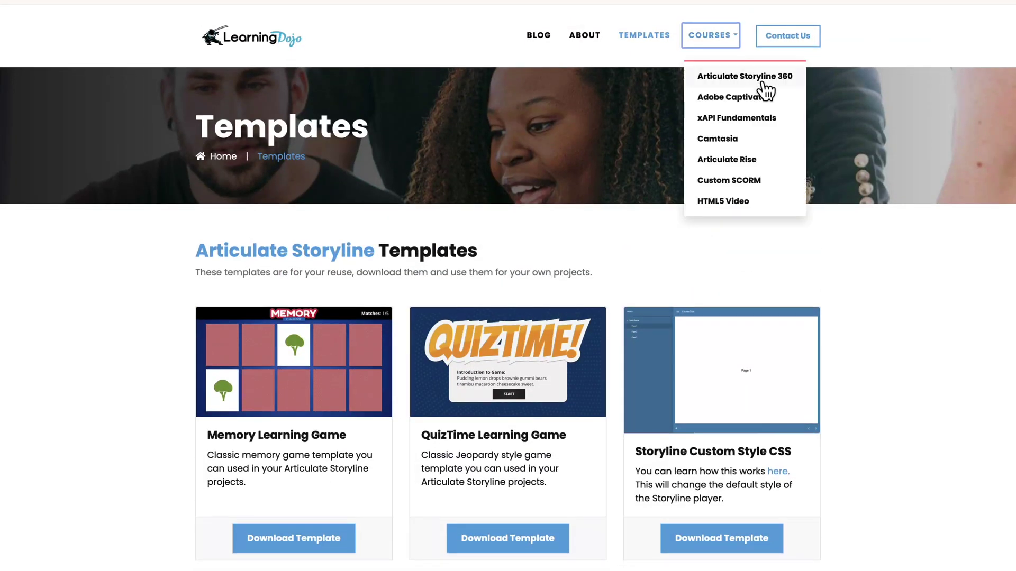